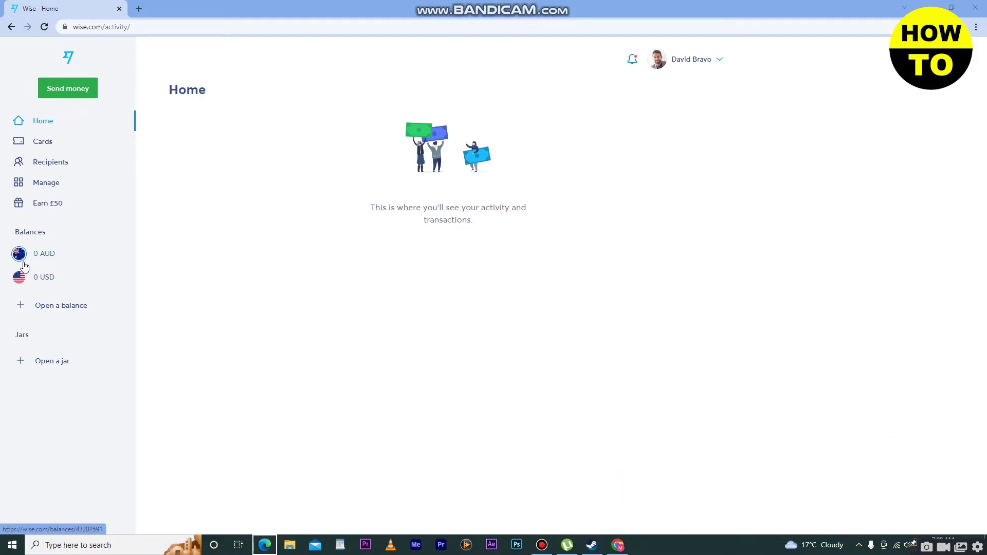
View the 0 AUD balance, then open the 0 USD balance and its More options
{"action": "left_click", "coordinate": [43, 262]}
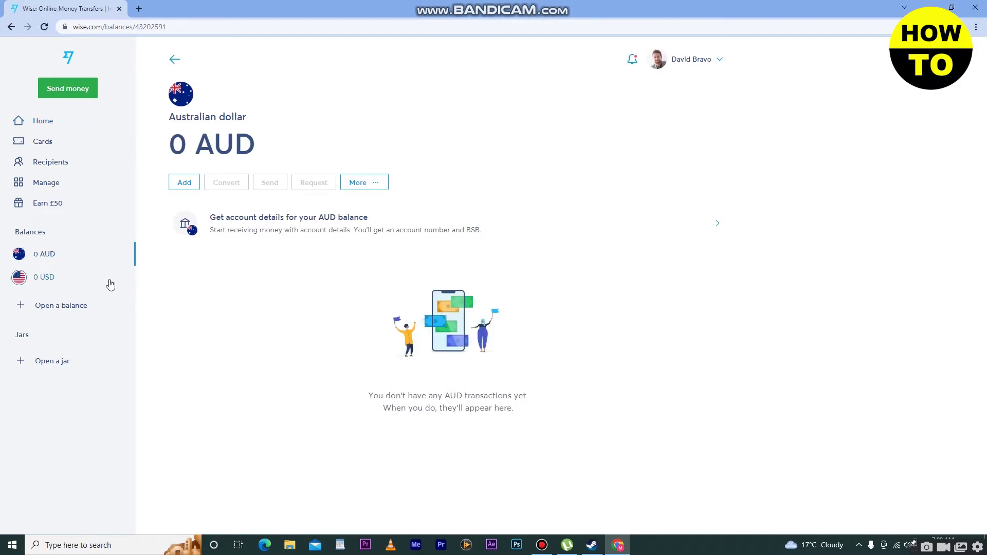
{"action": "left_click", "coordinate": [35, 278]}
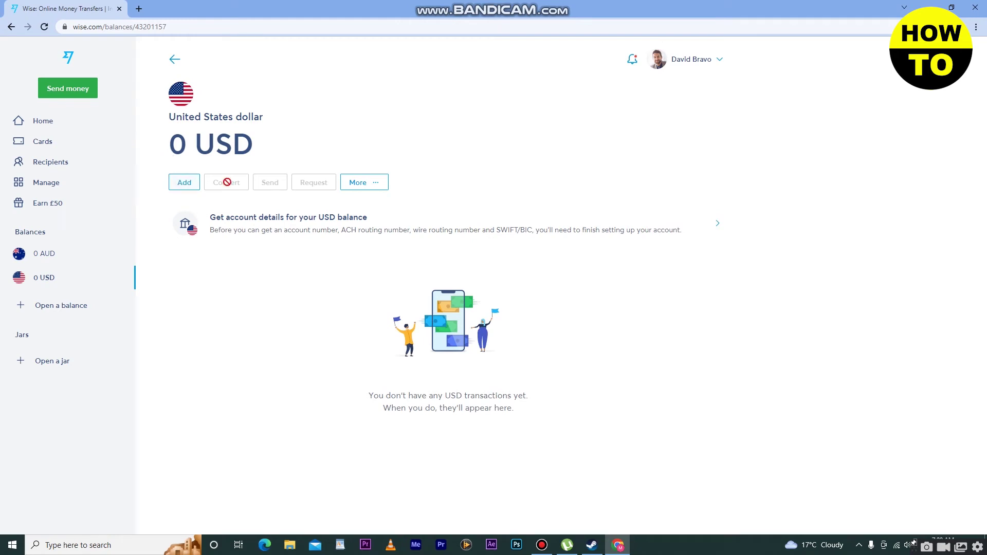
{"action": "left_click", "coordinate": [344, 193]}
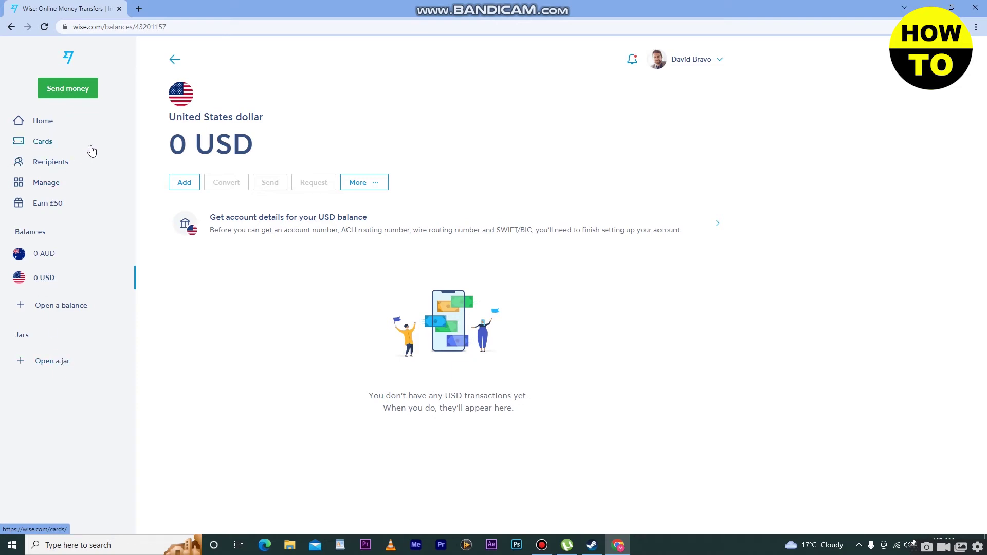
Go from Manage to the Statements and reports page
{"action": "left_click", "coordinate": [47, 185]}
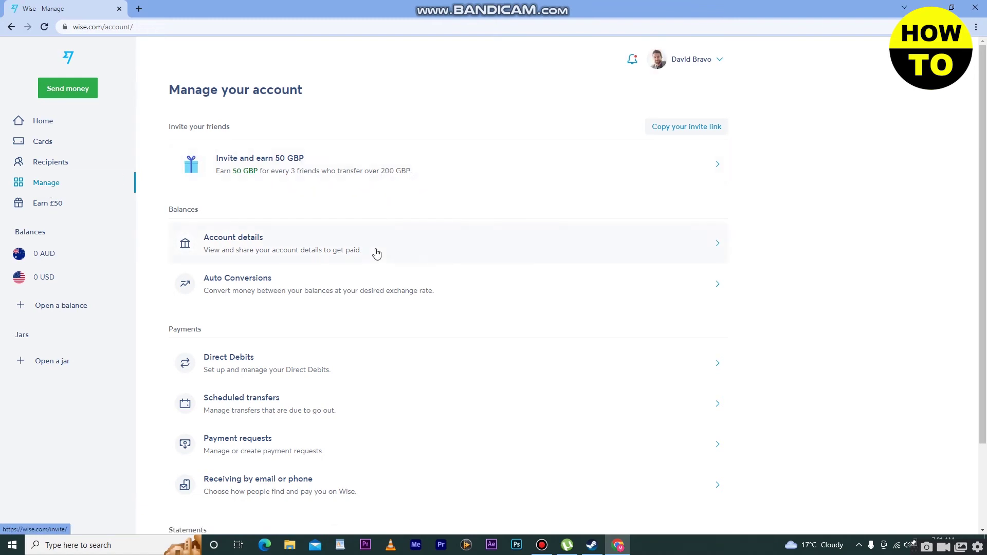
{"action": "scroll", "coordinate": [376, 254], "scroll_direction": "down", "scroll_amount": 2}
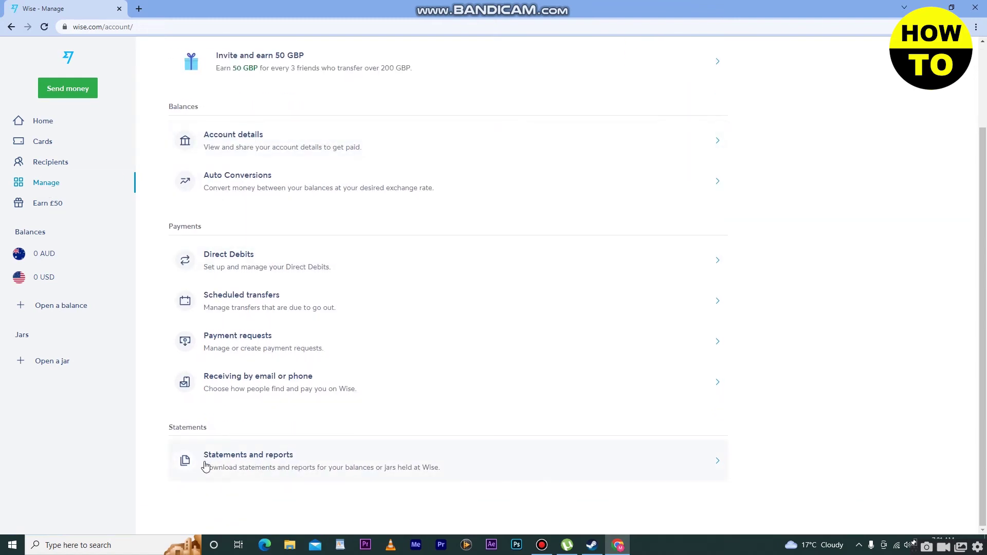
{"action": "left_click", "coordinate": [717, 466]}
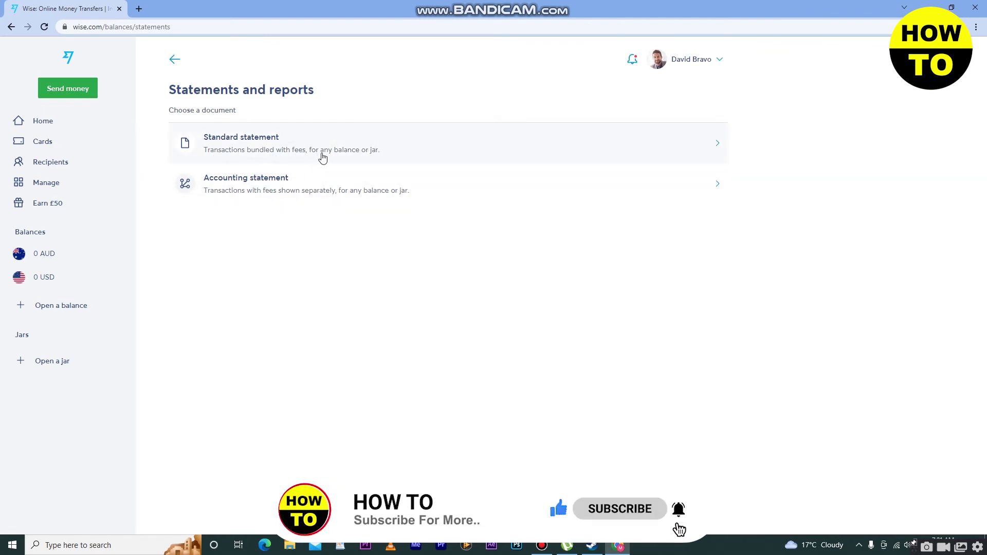
Create a standard statement for the AUD balance, keeping PDF format and English (UK) language
{"action": "left_click", "coordinate": [718, 147]}
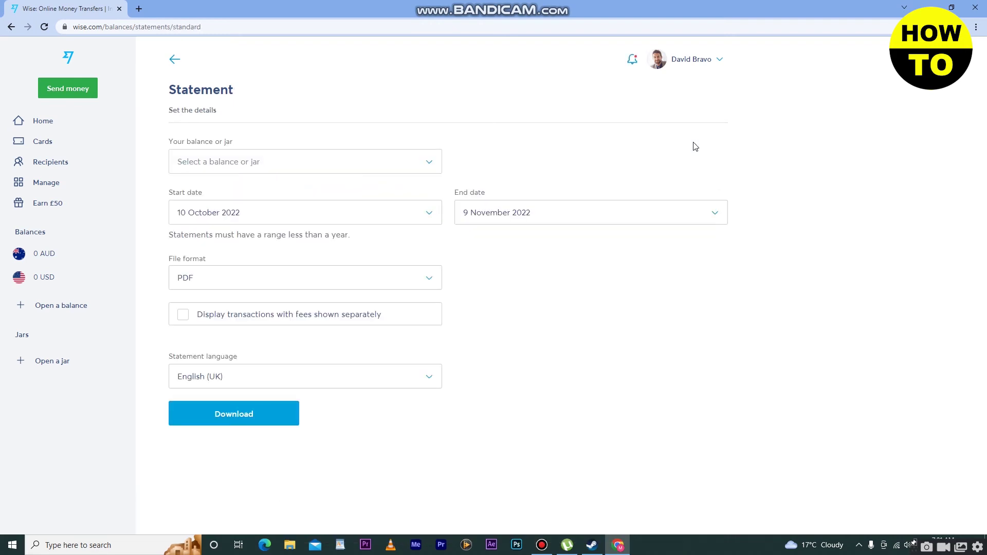
{"action": "left_click", "coordinate": [249, 166]}
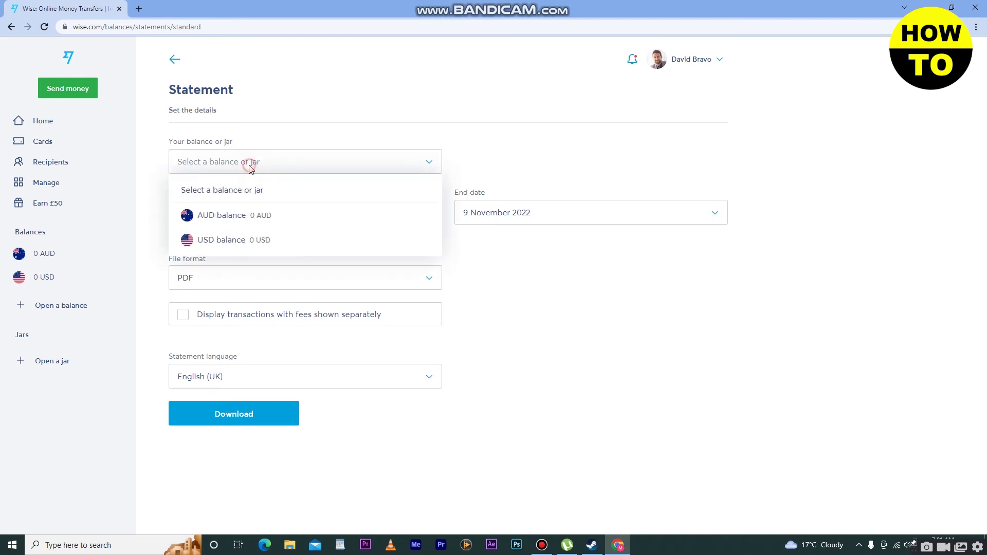
{"action": "left_click", "coordinate": [254, 215]}
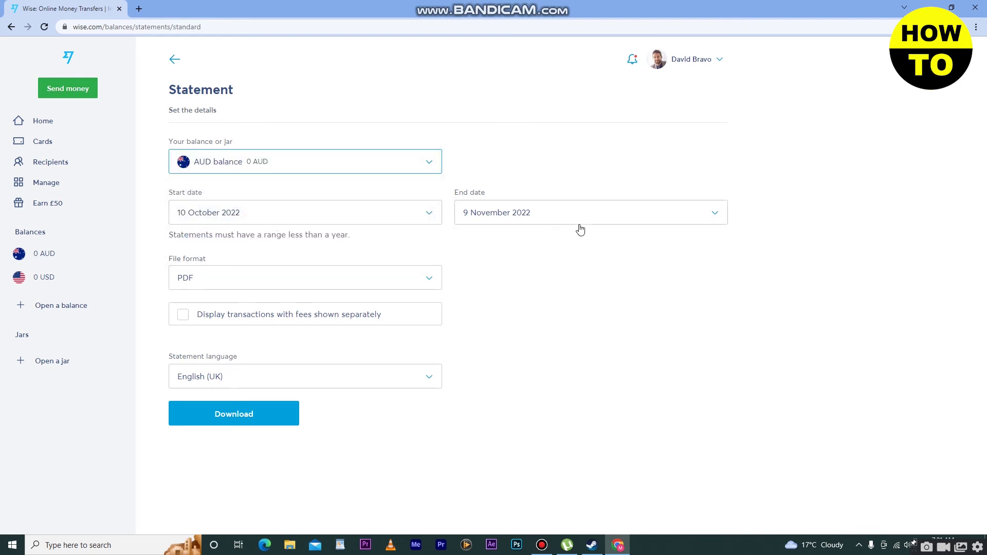
{"action": "left_click", "coordinate": [282, 283]}
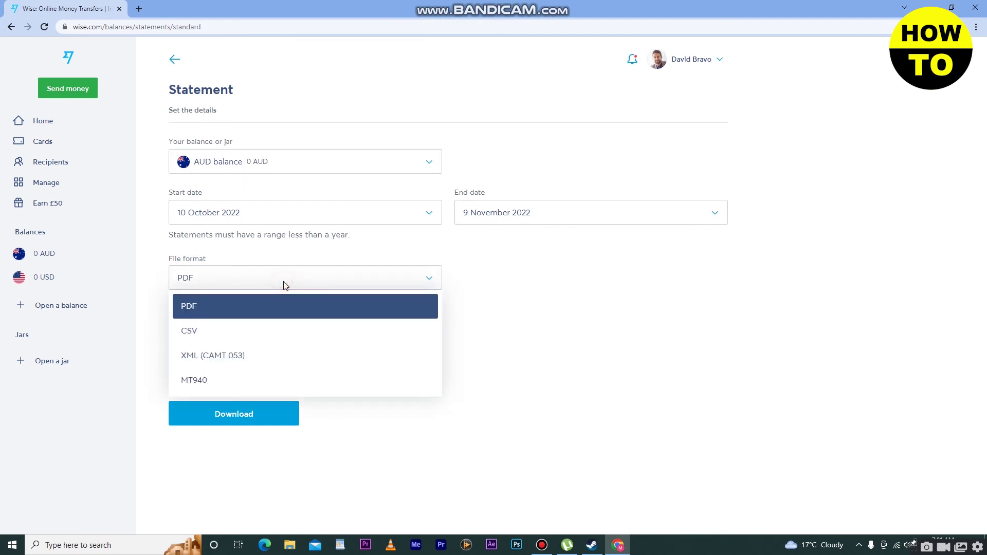
{"action": "left_click", "coordinate": [657, 315]}
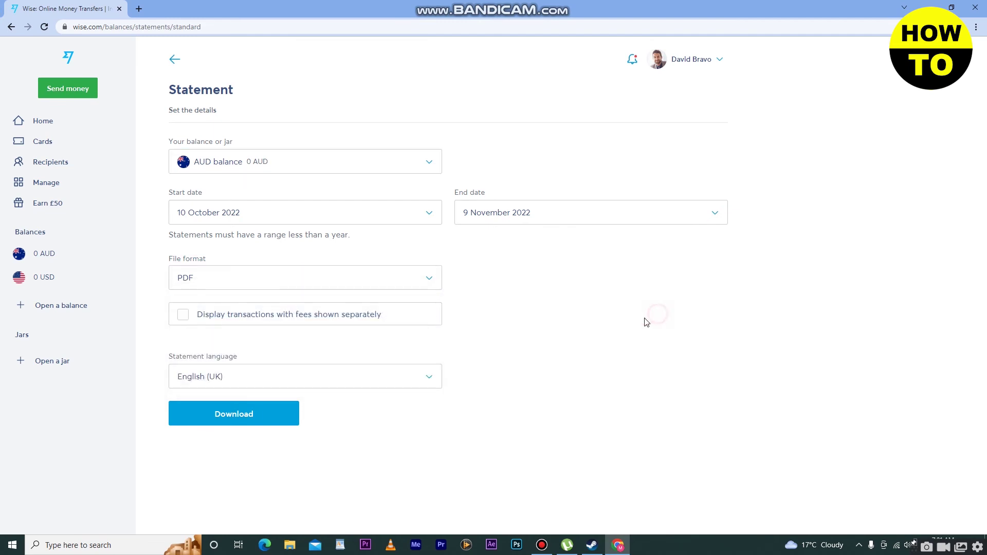
{"action": "left_click", "coordinate": [249, 384]}
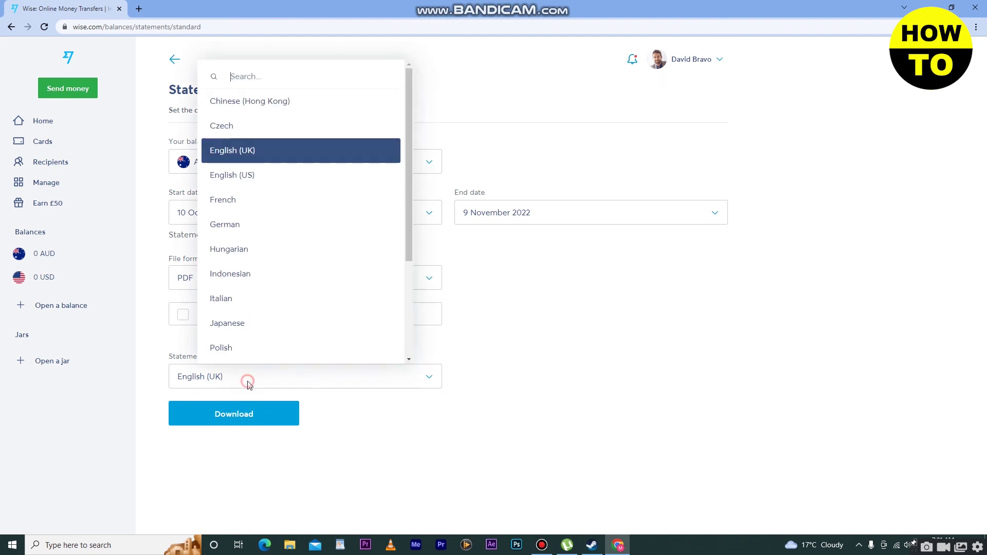
Attempt the AUD statement download, dismiss the password prompt, and go back to Statements and reports
{"action": "left_click", "coordinate": [260, 422]}
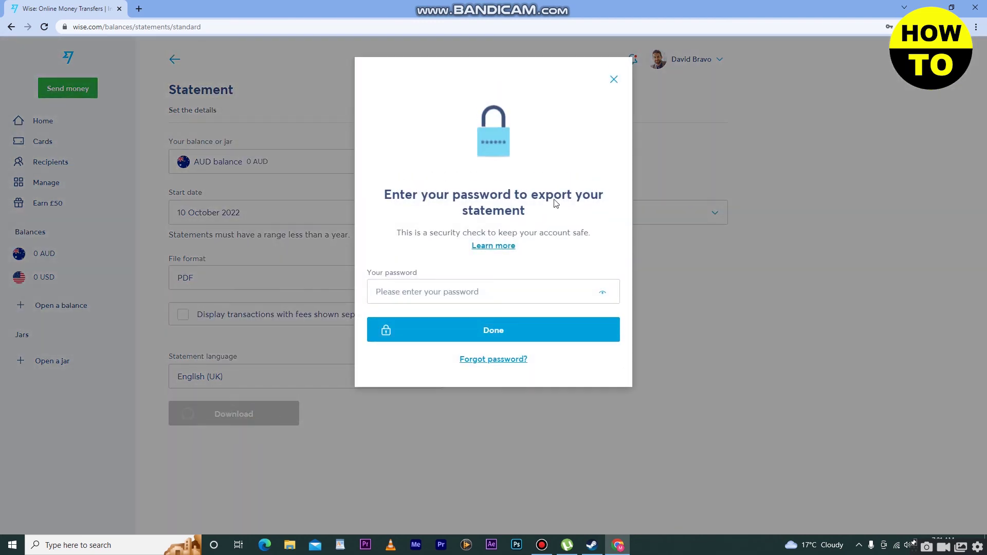
{"action": "left_click", "coordinate": [614, 81]}
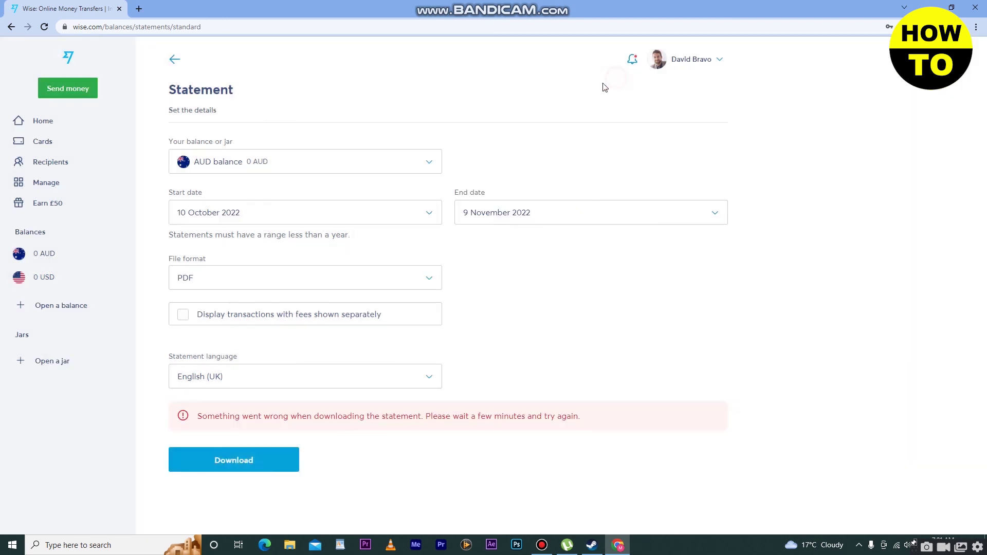
{"action": "left_click", "coordinate": [12, 27]}
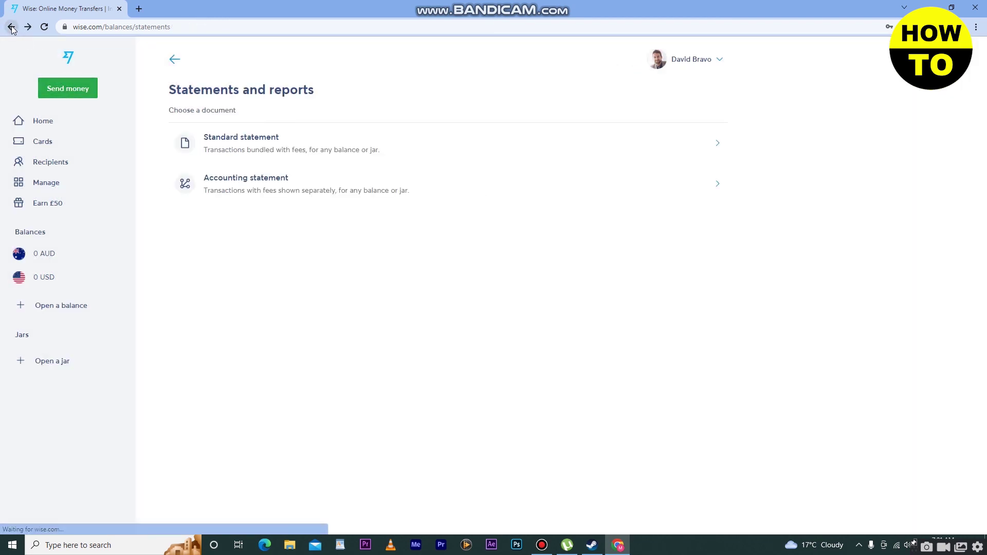